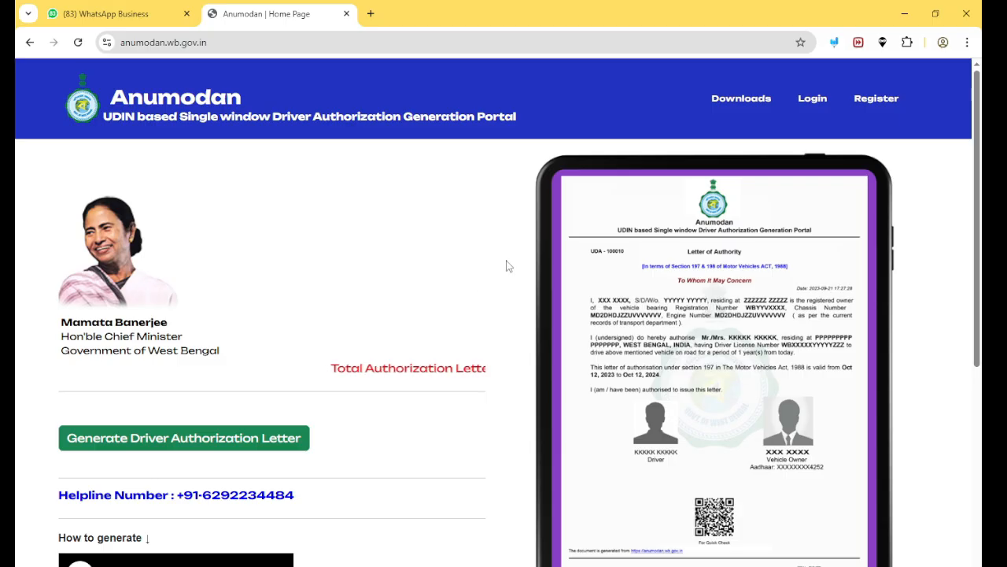
# Look over the Anumodan home page and open the login for a registered account.
pyautogui.scroll(-2, 503, 264)
pyautogui.scroll(2, 517, 333)
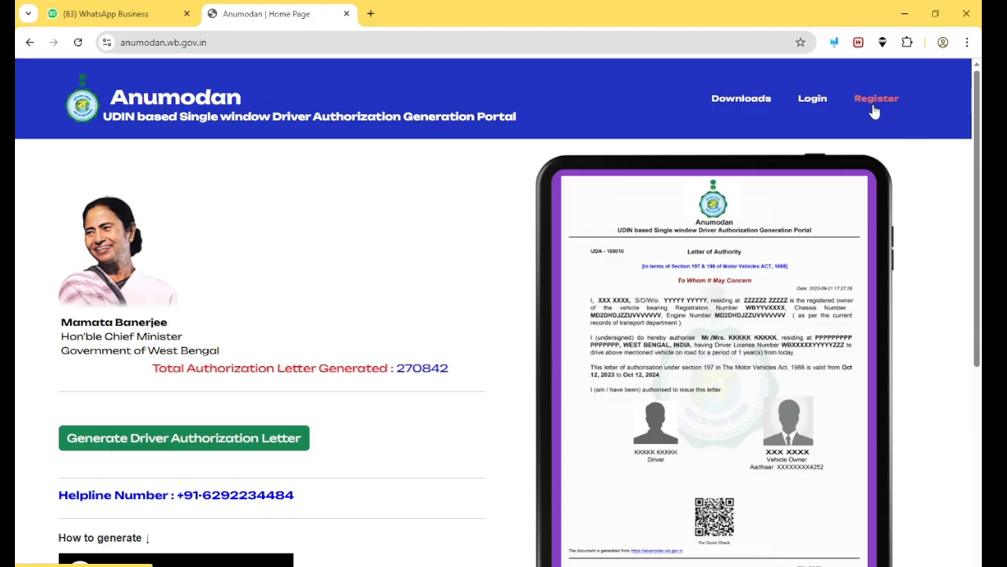
pyautogui.click(815, 103)
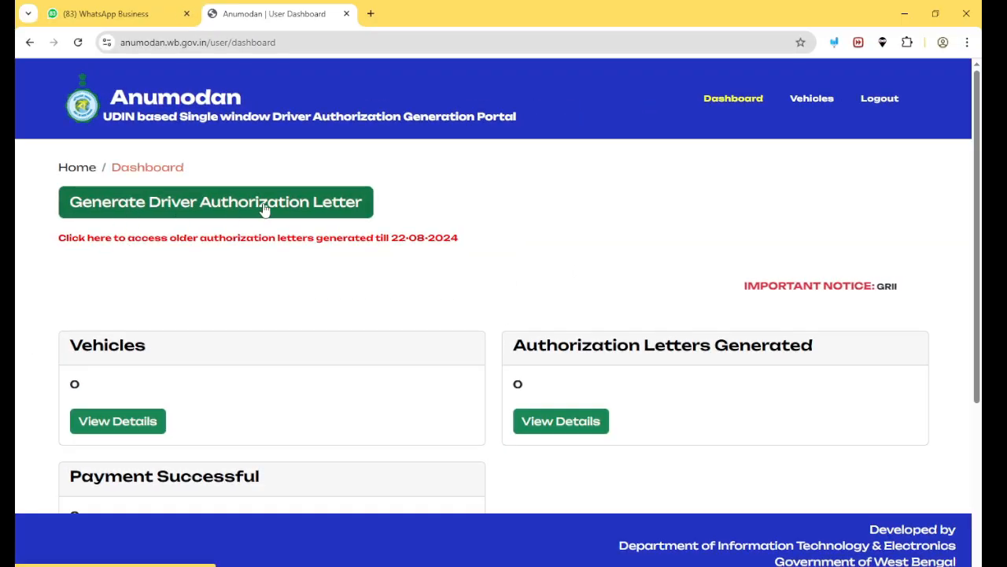
# Start generating a driver authorization letter and accept the Aadhaar authentication consent.
pyautogui.click(327, 206)
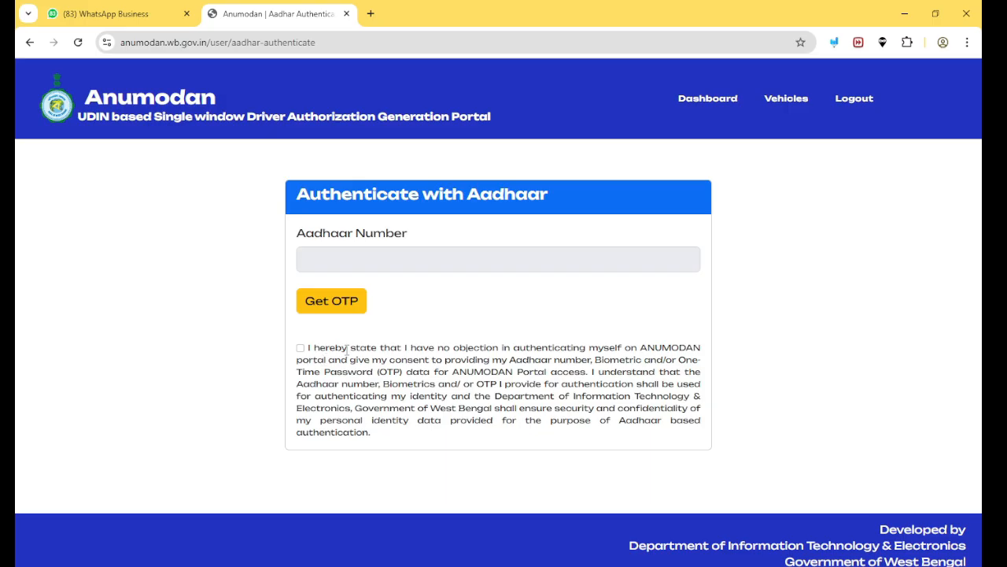
pyautogui.click(300, 348)
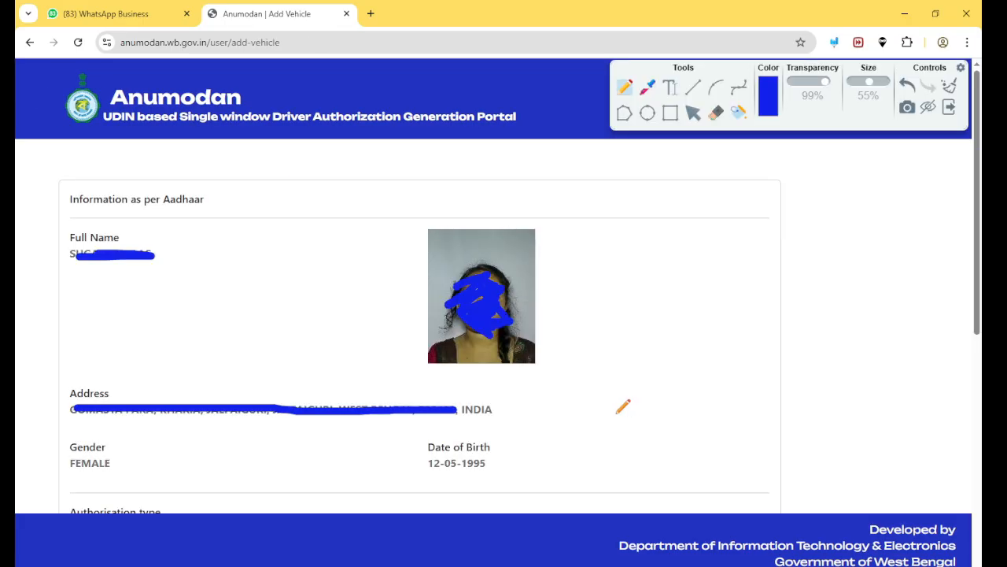
# Draw blue tick marks beside the Aadhaar heading, full name, address, gender, date of birth and photo.
pyautogui.moveTo(211, 196)
pyautogui.mouseDown()
pyautogui.moveTo(236, 203)
pyautogui.moveTo(316, 164)
pyautogui.mouseUp()
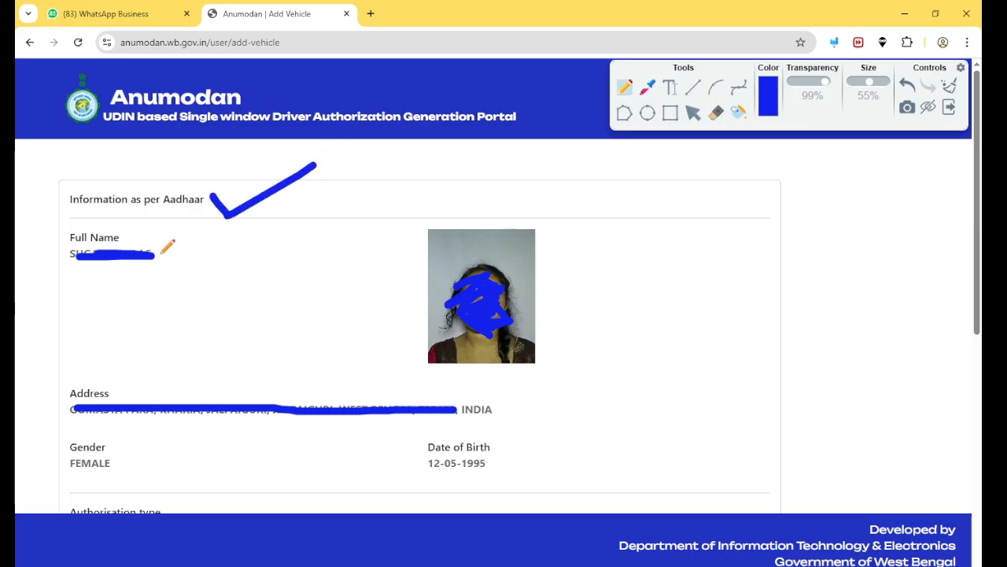
pyautogui.moveTo(159, 253); pyautogui.dragTo(211, 246)
pyautogui.moveTo(244, 381)
pyautogui.mouseDown()
pyautogui.moveTo(253, 397)
pyautogui.moveTo(288, 376)
pyautogui.mouseUp()
pyautogui.moveTo(157, 451); pyautogui.dragTo(185, 450)
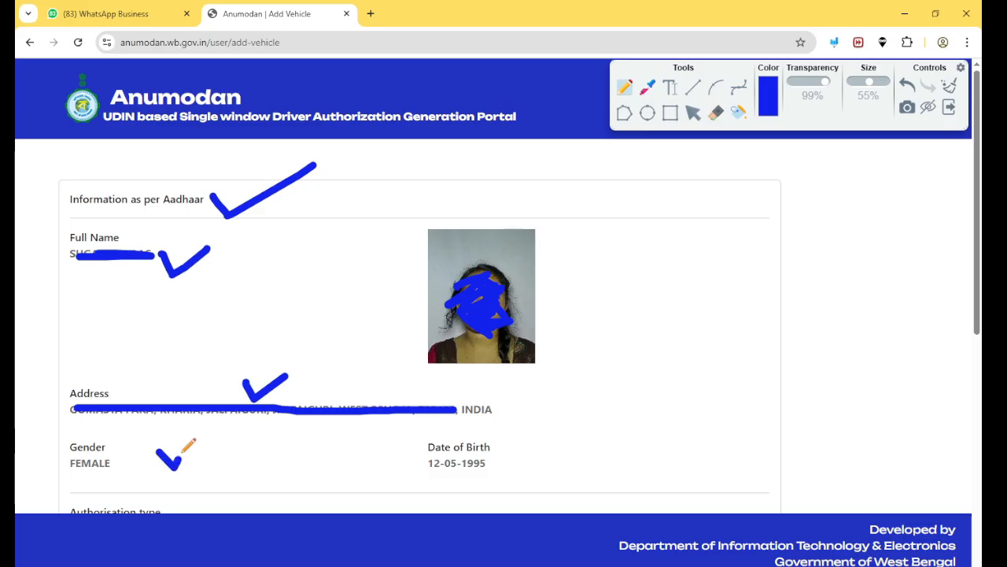
pyautogui.moveTo(527, 457); pyautogui.dragTo(568, 435)
pyautogui.moveTo(538, 300)
pyautogui.mouseDown()
pyautogui.moveTo(551, 318)
pyautogui.moveTo(607, 277)
pyautogui.mouseUp()
# Switch from drawing to pointer mode and set the authorisation type to issuing the letter as the vehicle owner.
pyautogui.scroll(-5, 636, 309)
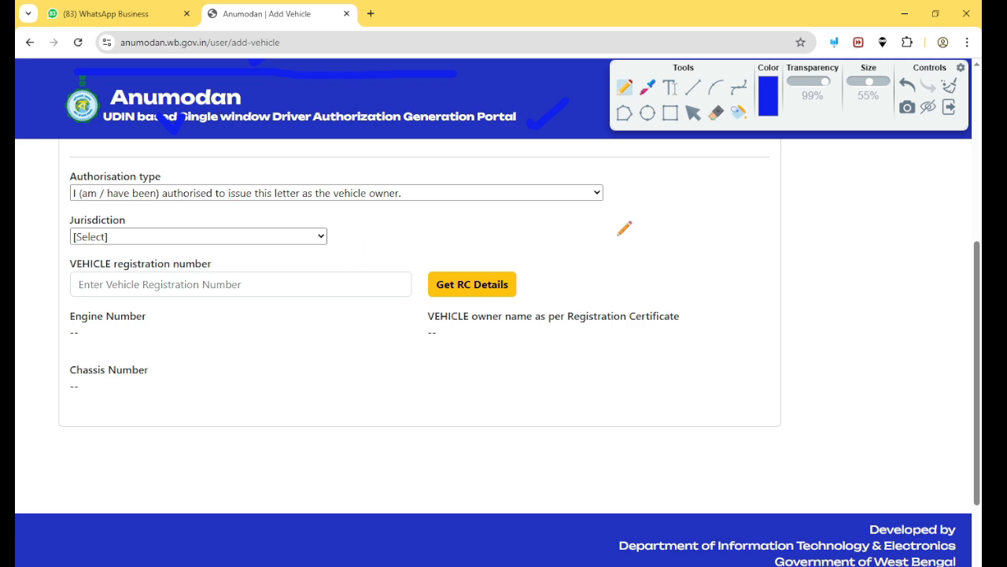
pyautogui.click(693, 113)
pyautogui.click(248, 196)
pyautogui.click(517, 231)
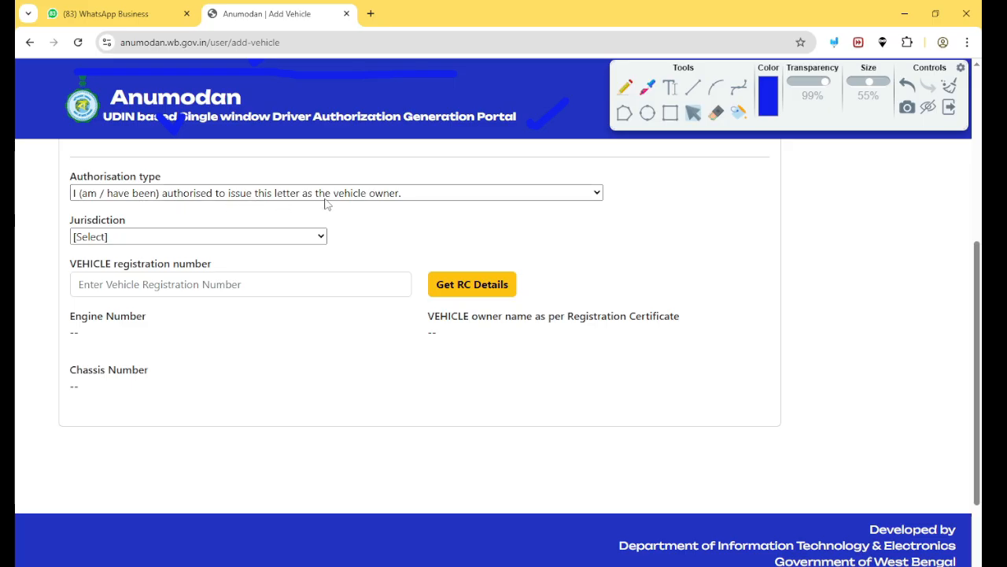
pyautogui.click(416, 195)
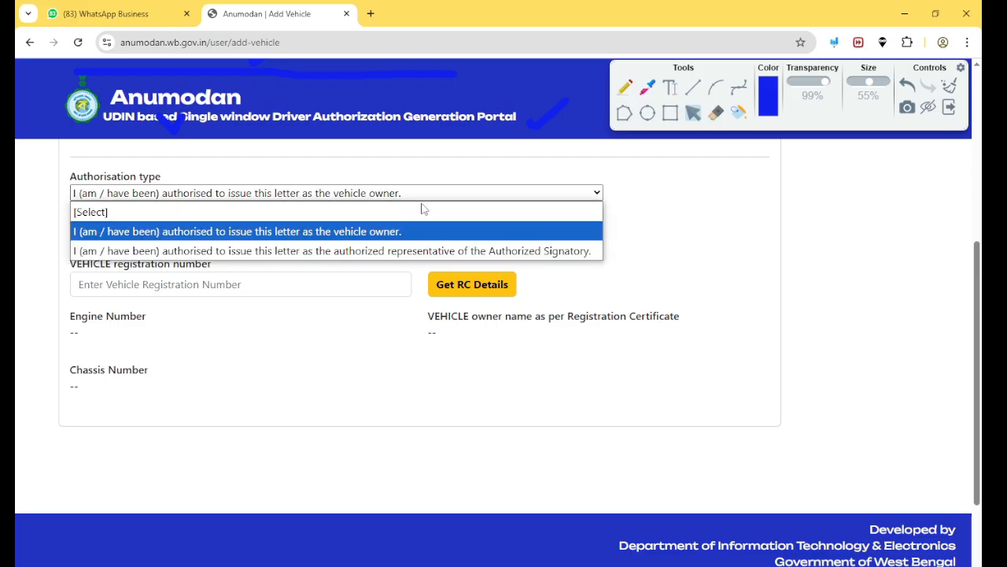
pyautogui.click(374, 236)
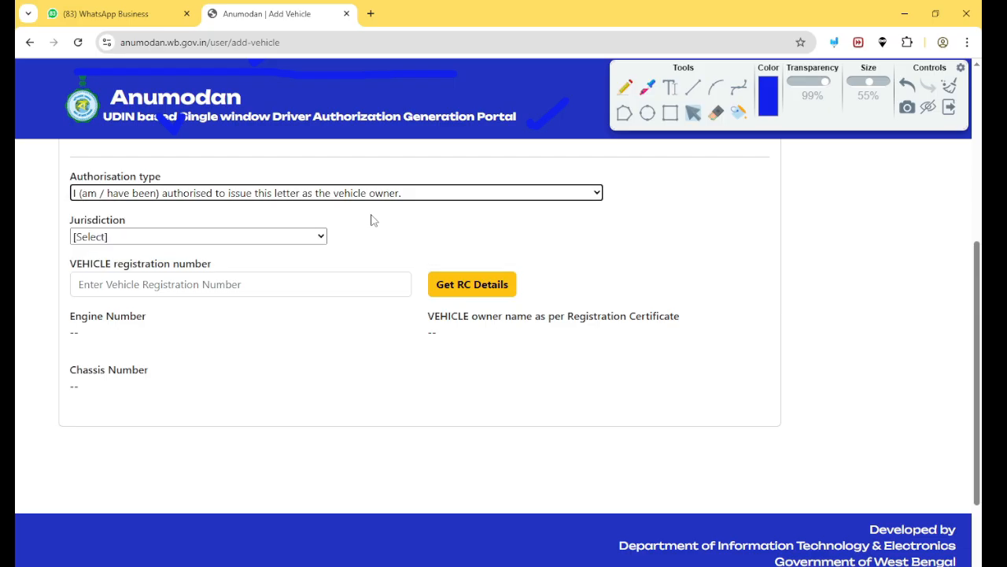
# Set the jurisdiction to JALPAIGURI DISTRICT.
pyautogui.click(86, 234)
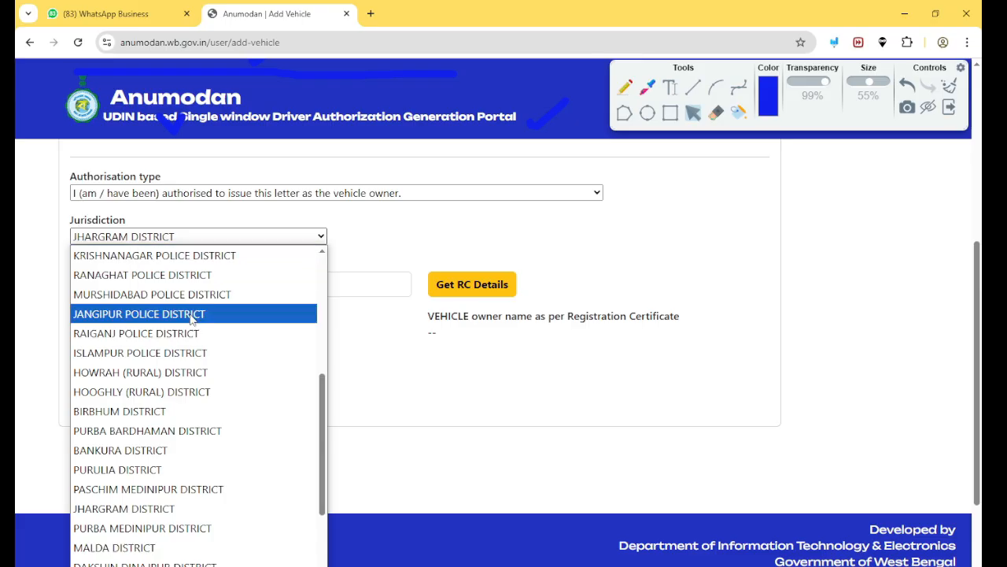
pyautogui.scroll(-2, 168, 353)
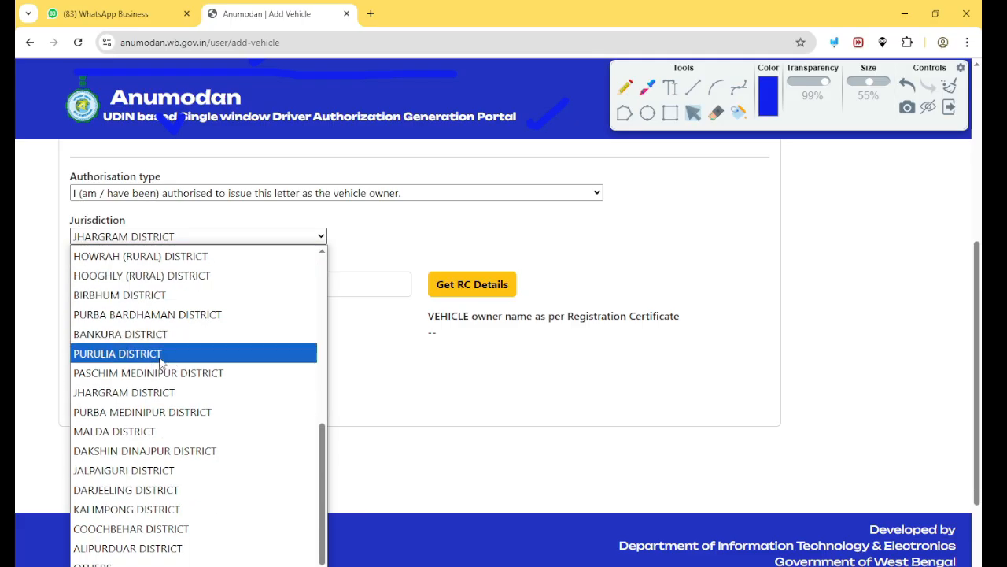
pyautogui.press('Down')
pyautogui.press('Down')
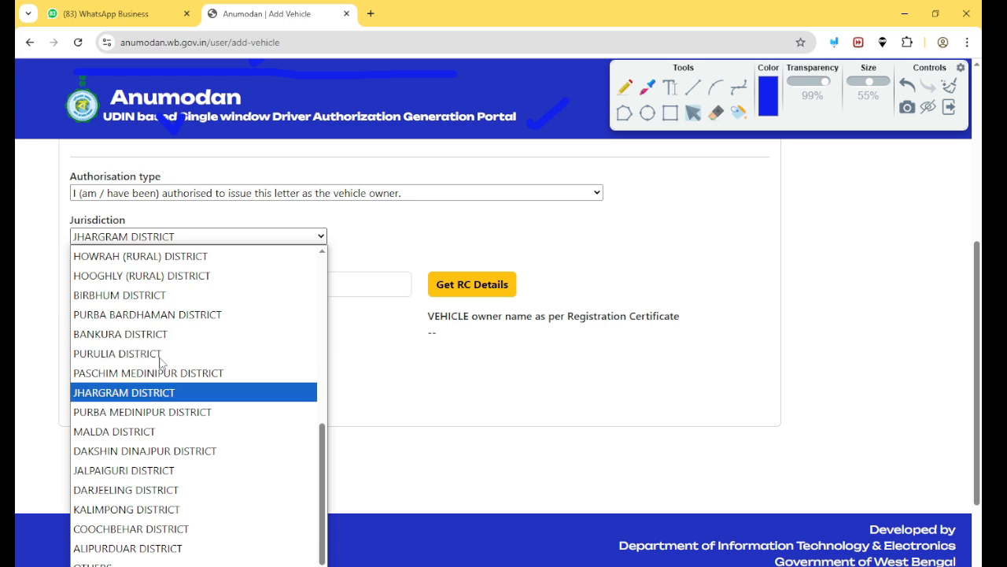
pyautogui.press('Down')
pyautogui.press('Down')
pyautogui.press('Down')
pyautogui.press('Down')
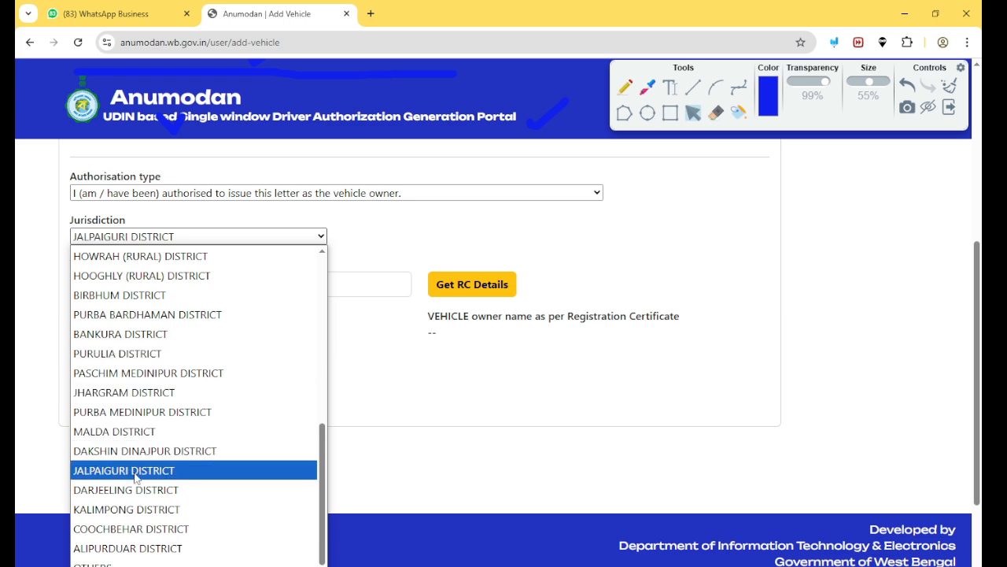
pyautogui.click(152, 472)
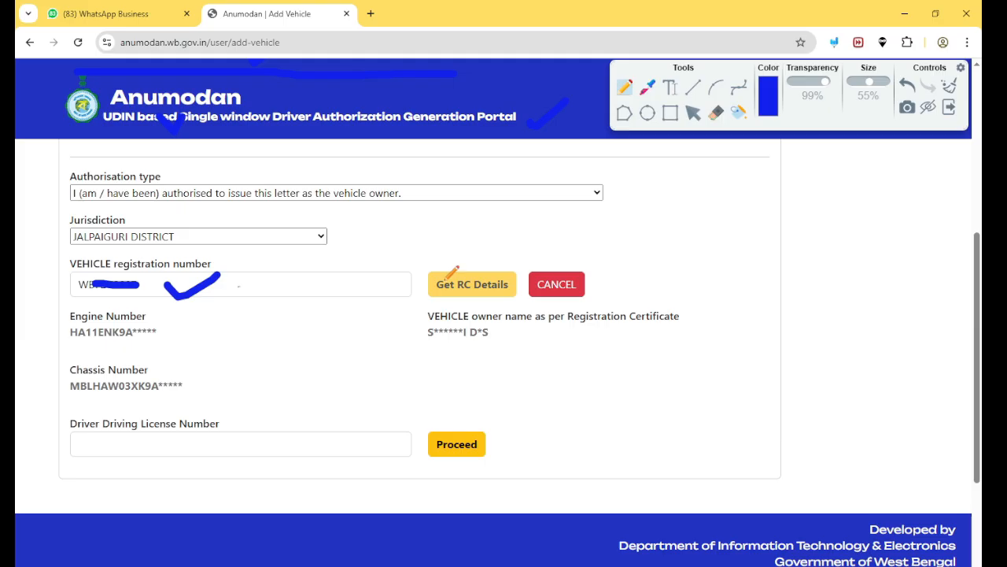
# Tick Get RC Details, the engine number and the chassis number in blue, and underline the vehicle owner name.
pyautogui.moveTo(443, 277); pyautogui.dragTo(495, 260)
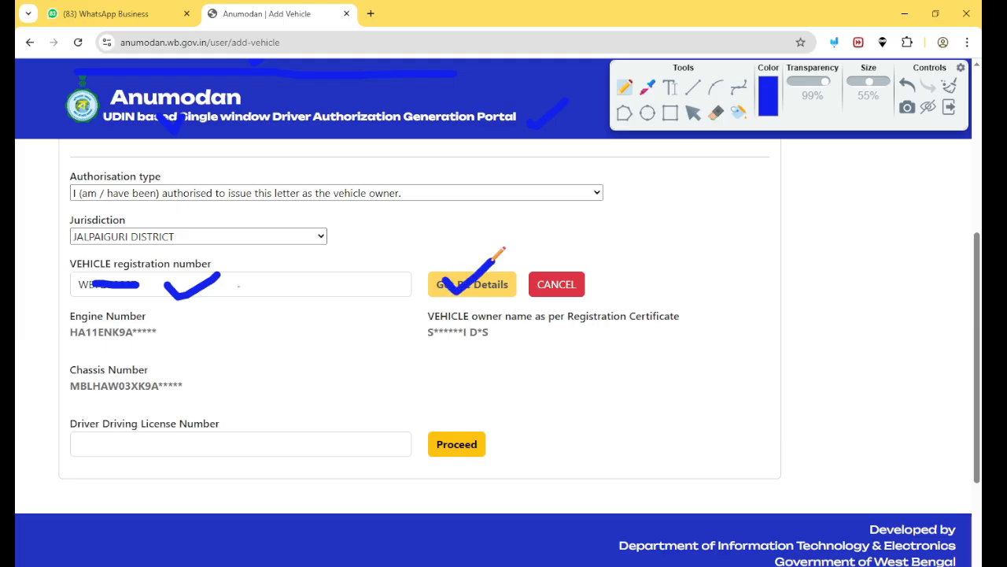
pyautogui.moveTo(158, 322); pyautogui.dragTo(195, 304)
pyautogui.moveTo(168, 367)
pyautogui.mouseDown()
pyautogui.moveTo(188, 390)
pyautogui.moveTo(203, 357)
pyautogui.mouseUp()
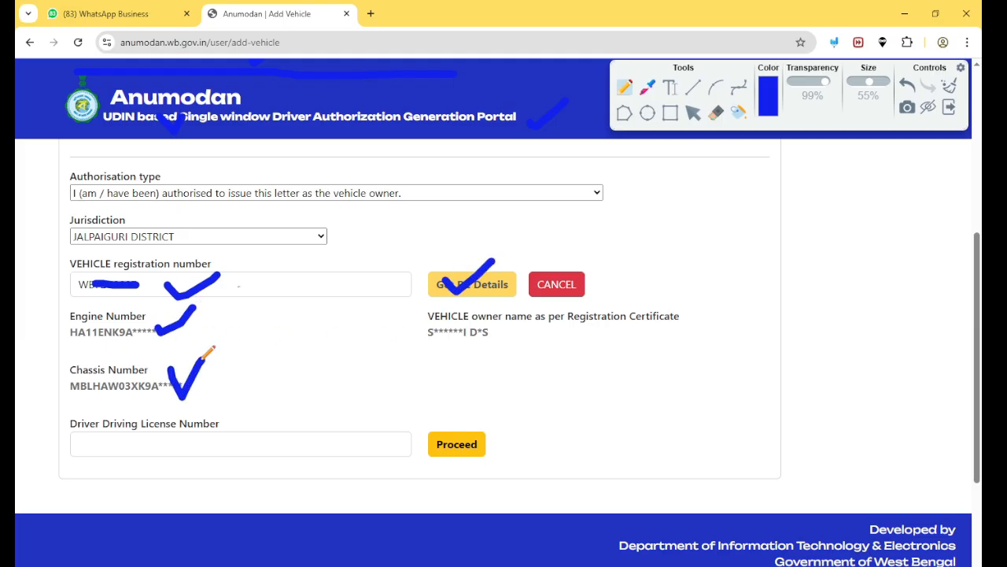
pyautogui.moveTo(440, 341); pyautogui.dragTo(521, 342)
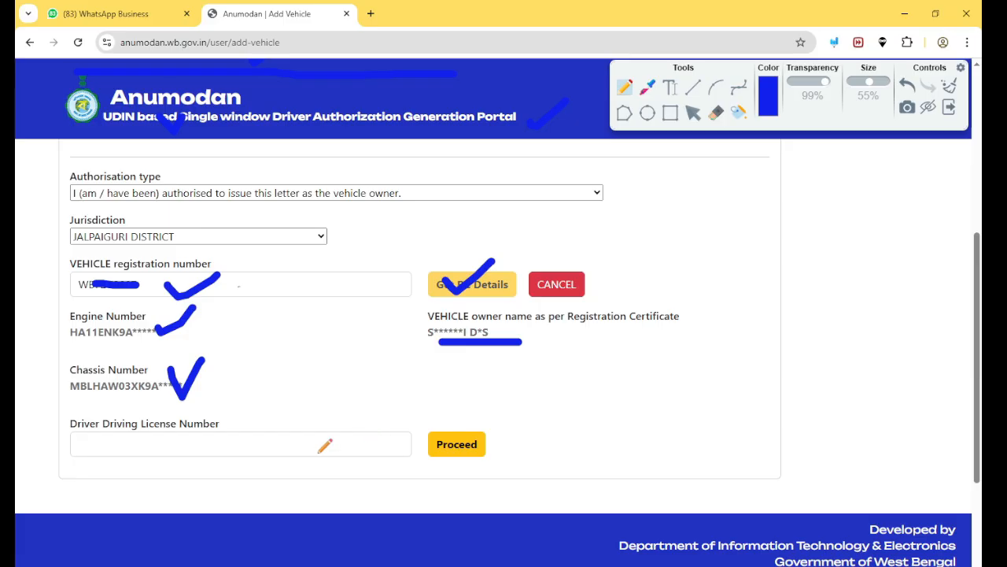
# Mark the driver's driving license number field and its Proceed option with blue pen strokes.
pyautogui.moveTo(76, 445); pyautogui.dragTo(137, 443)
pyautogui.moveTo(502, 432); pyautogui.dragTo(544, 406)
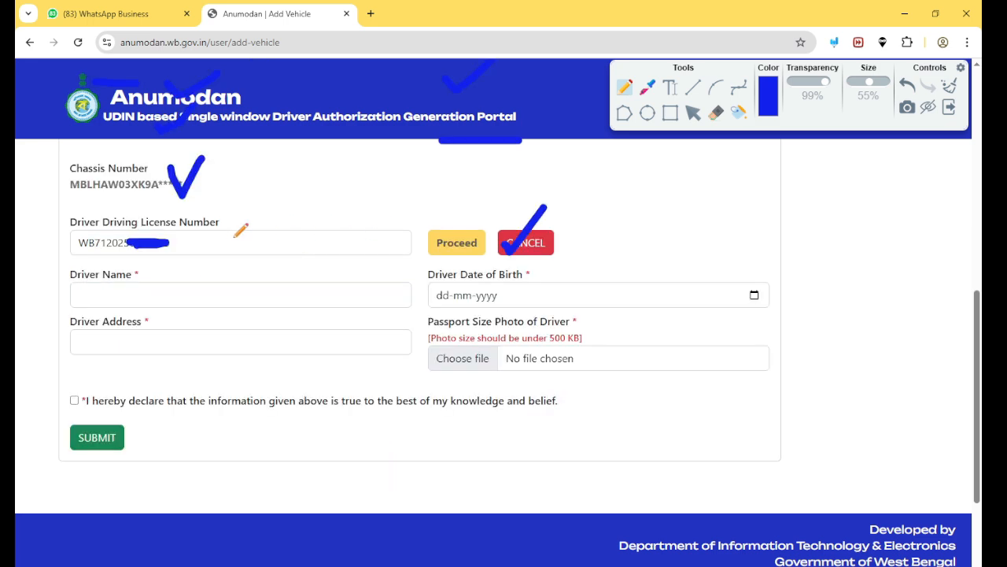
pyautogui.moveTo(194, 233)
pyautogui.mouseDown()
pyautogui.moveTo(211, 242)
pyautogui.moveTo(229, 224)
pyautogui.mouseUp()
pyautogui.moveTo(441, 209)
pyautogui.mouseDown()
pyautogui.moveTo(456, 229)
pyautogui.moveTo(504, 190)
pyautogui.mouseUp()
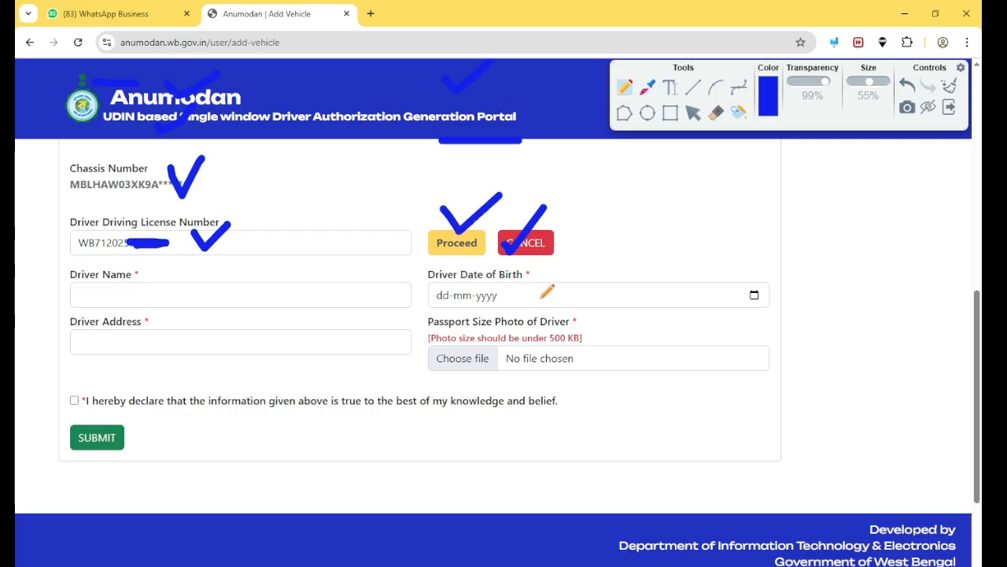
# Draw blue ticks on the driver name, date of birth and address fields, the photo size note and the photo upload.
pyautogui.moveTo(80, 291)
pyautogui.mouseDown()
pyautogui.moveTo(93, 297)
pyautogui.moveTo(140, 272)
pyautogui.mouseUp()
pyautogui.moveTo(519, 288)
pyautogui.mouseDown()
pyautogui.moveTo(535, 301)
pyautogui.moveTo(570, 271)
pyautogui.mouseUp()
pyautogui.moveTo(88, 343)
pyautogui.mouseDown()
pyautogui.moveTo(96, 352)
pyautogui.moveTo(168, 321)
pyautogui.mouseUp()
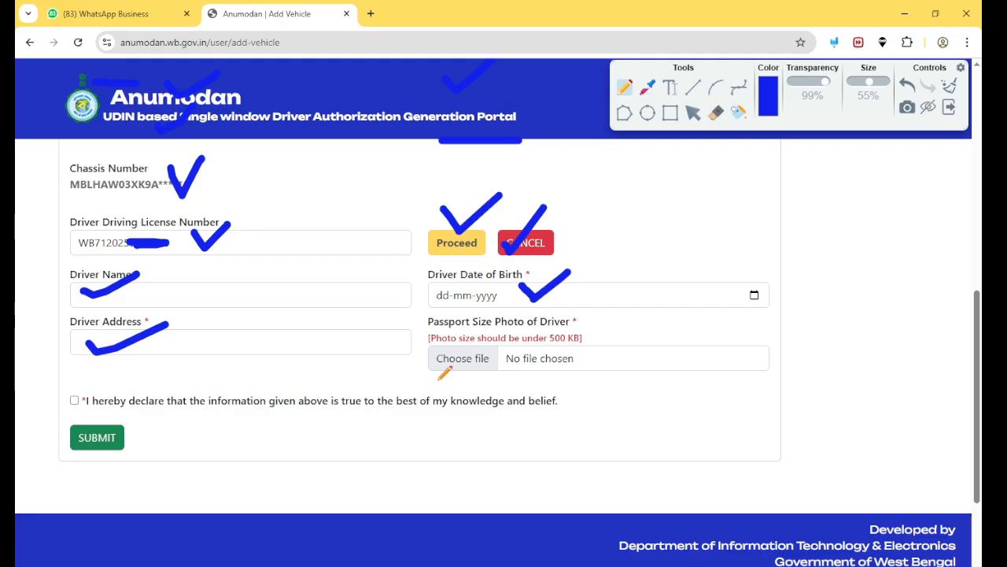
pyautogui.moveTo(586, 338); pyautogui.dragTo(610, 331)
pyautogui.moveTo(442, 378); pyautogui.dragTo(478, 362)
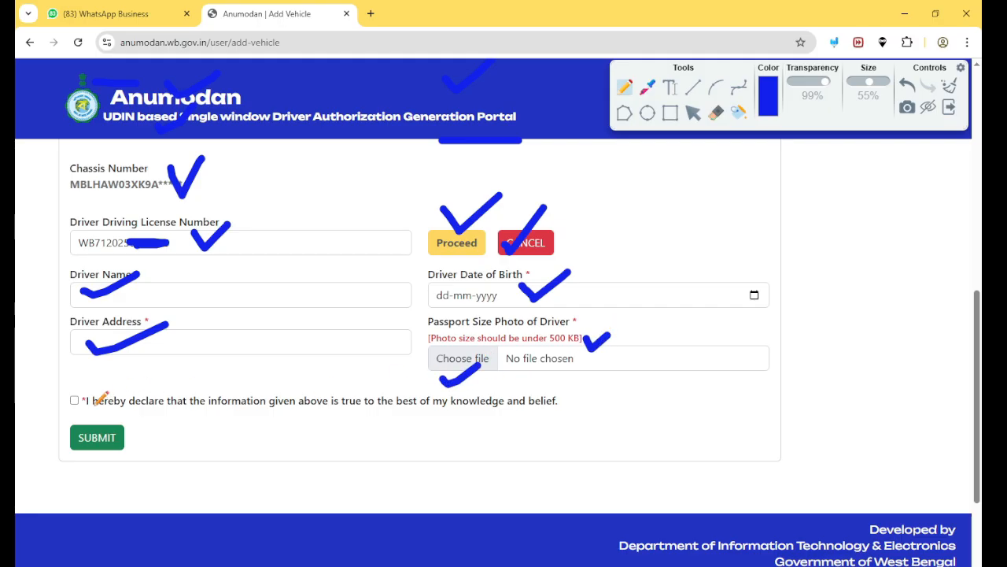
# Underline the declaration text in blue and draw ticks beside its checkbox and the SUBMIT option.
pyautogui.moveTo(91, 413); pyautogui.dragTo(206, 404)
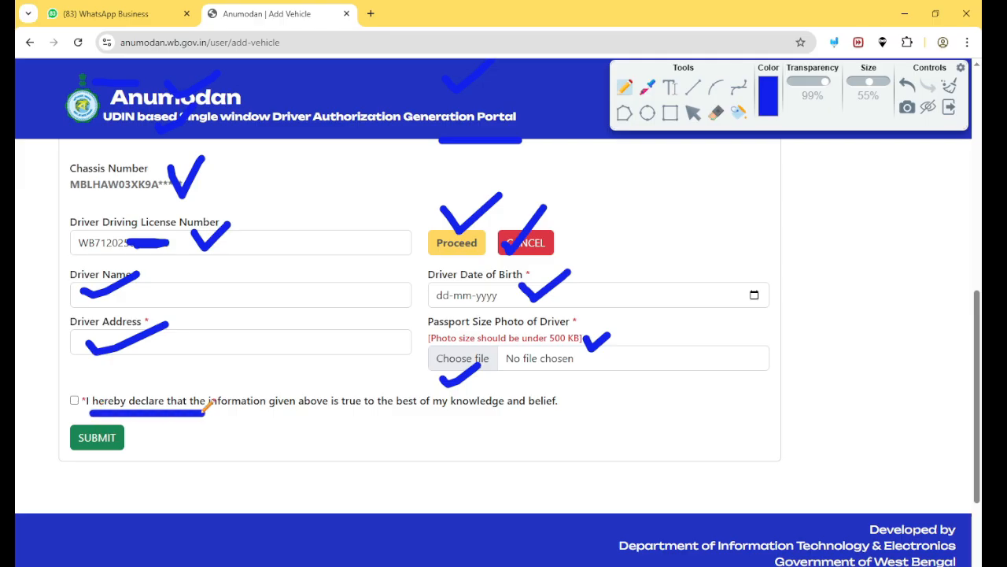
pyautogui.click(47, 397)
pyautogui.moveTo(46, 396)
pyautogui.mouseDown()
pyautogui.moveTo(55, 402)
pyautogui.moveTo(77, 382)
pyautogui.mouseUp()
pyautogui.moveTo(133, 427)
pyautogui.mouseDown()
pyautogui.moveTo(146, 455)
pyautogui.moveTo(191, 416)
pyautogui.mouseUp()
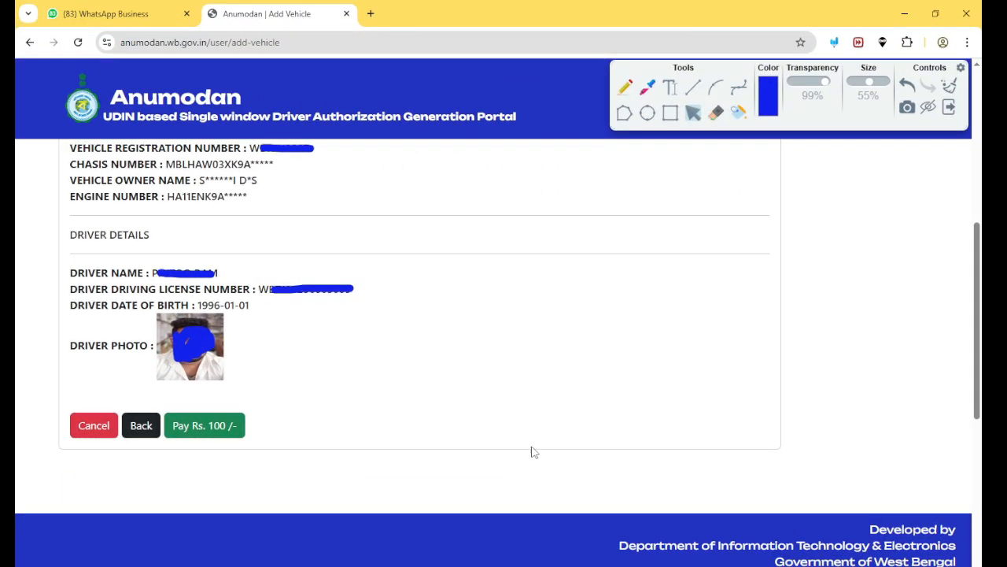
# Review the applicant, vehicle and driver details in the summary and proceed to the Rs. 100 payment.
pyautogui.scroll(5, 532, 452)
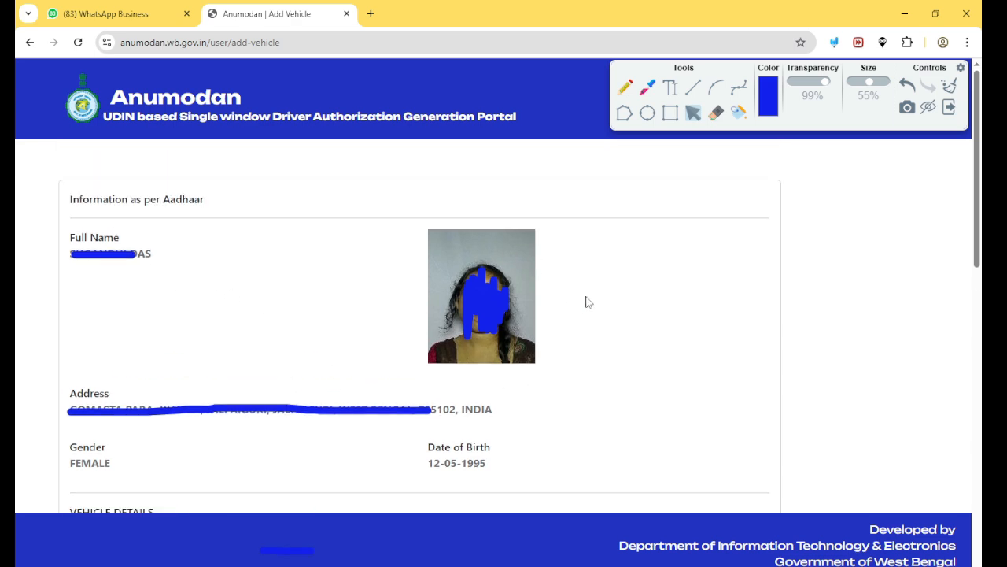
pyautogui.scroll(-5, 585, 301)
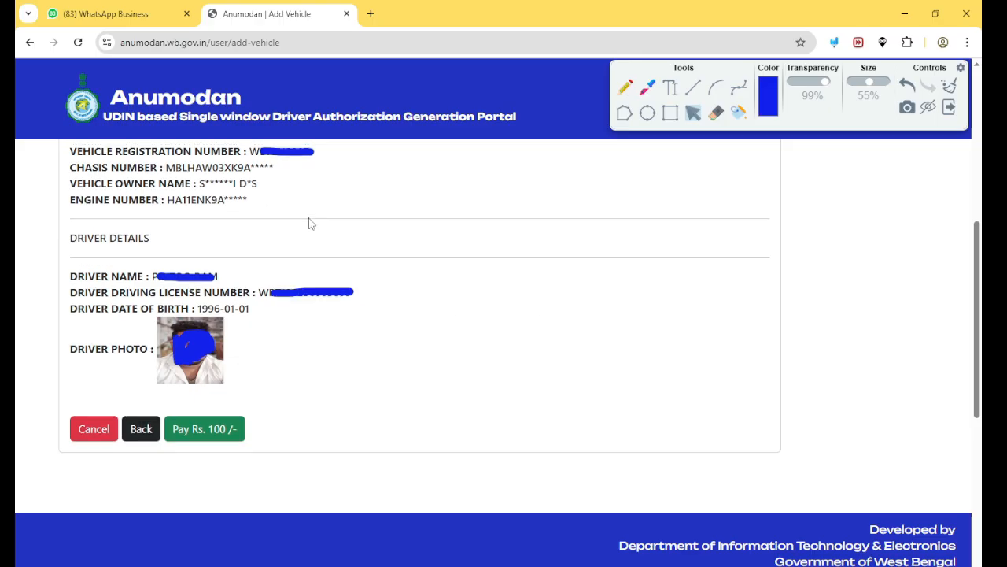
pyautogui.scroll(1, 157, 210)
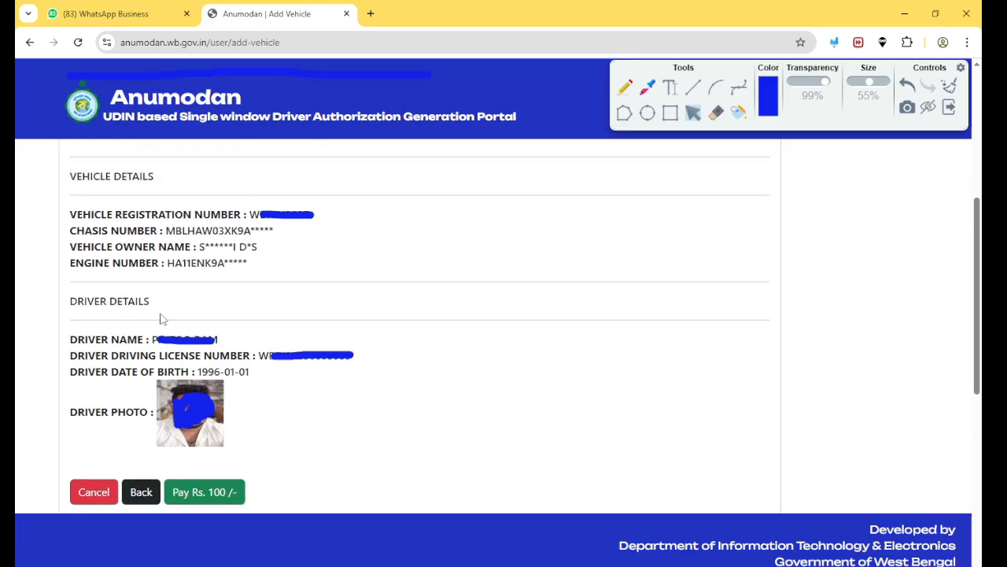
pyautogui.scroll(-1, 328, 427)
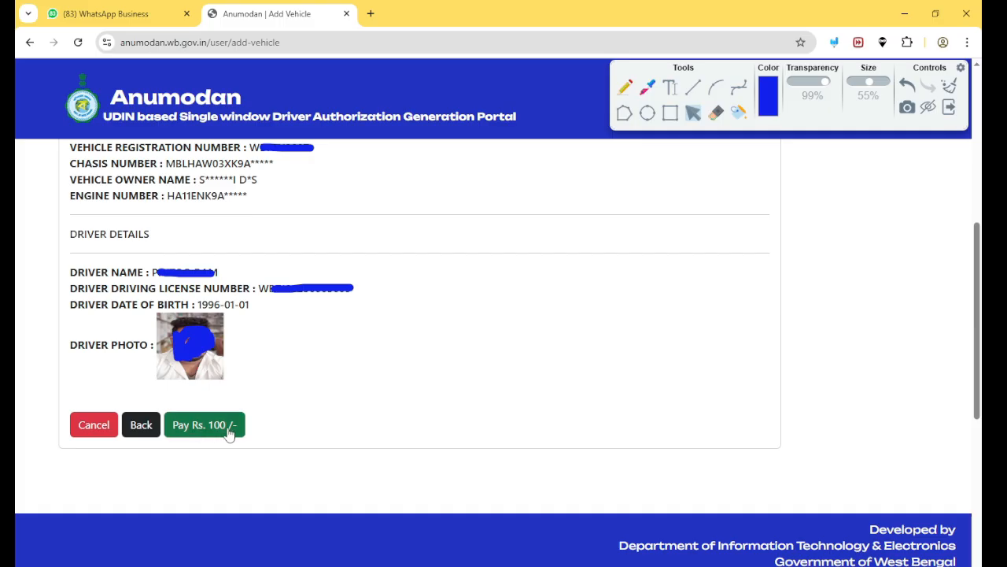
pyautogui.click(206, 433)
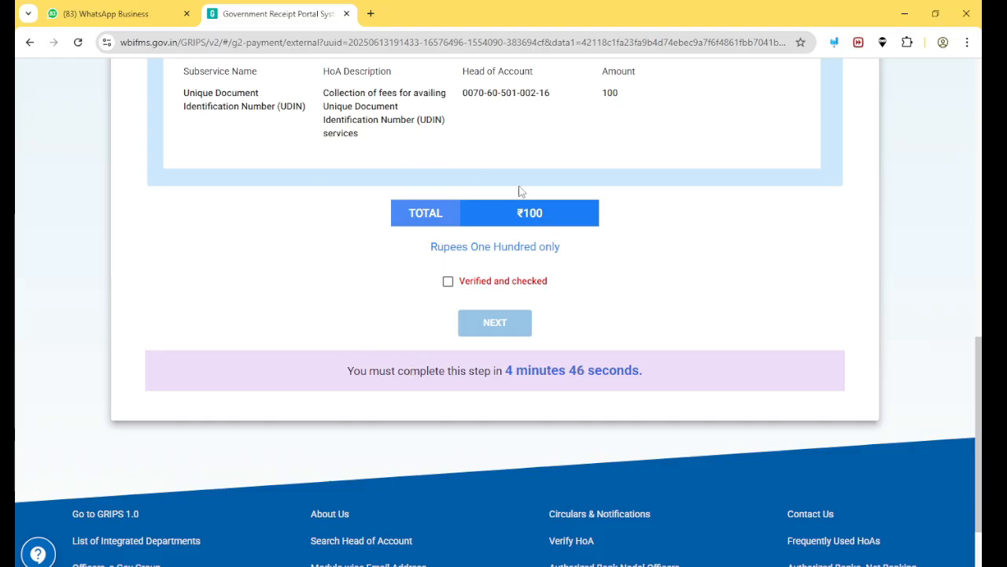
# Confirm the ₹100 payment details as verified and checked, continue, and open the payment mode choices.
pyautogui.click(447, 282)
pyautogui.click(504, 327)
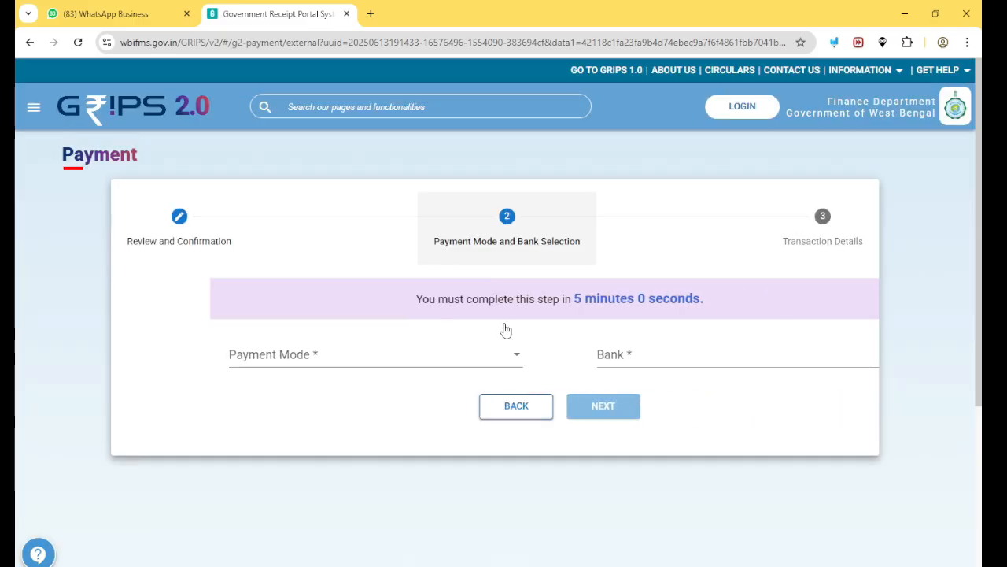
pyautogui.click(276, 367)
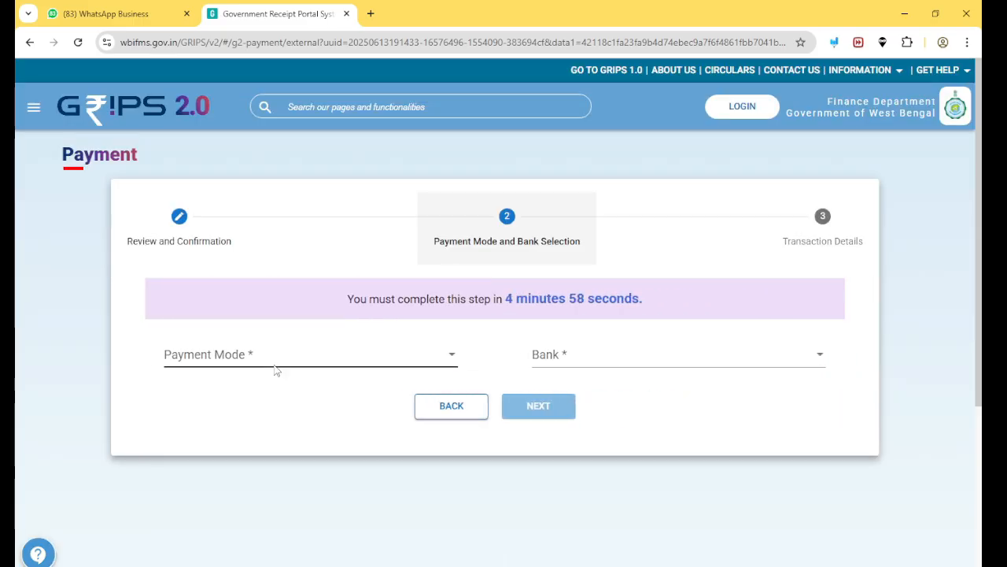
pyautogui.click(221, 355)
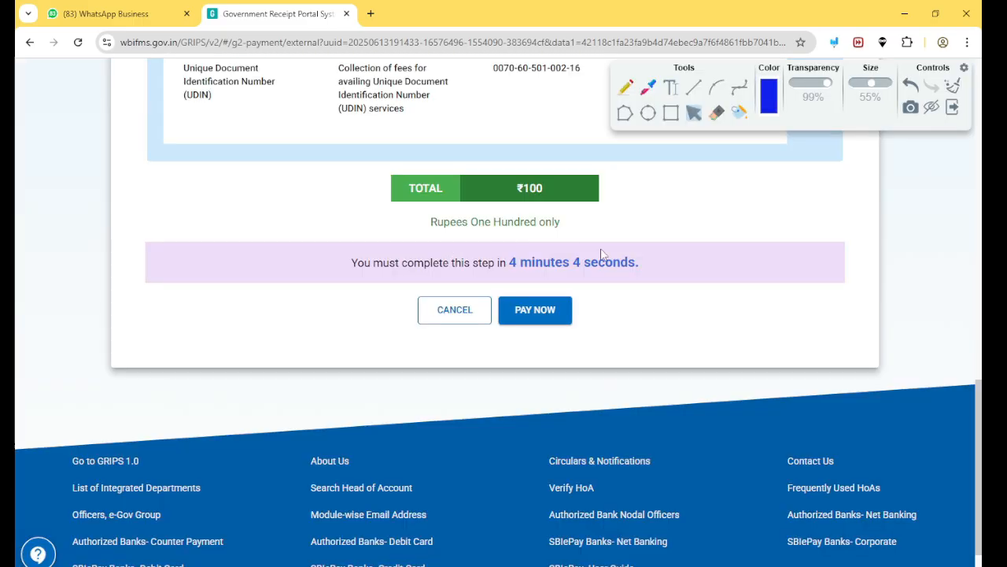
# Proceed to pay the ₹100 fee and choose UPI QR as the payment option.
pyautogui.click(535, 311)
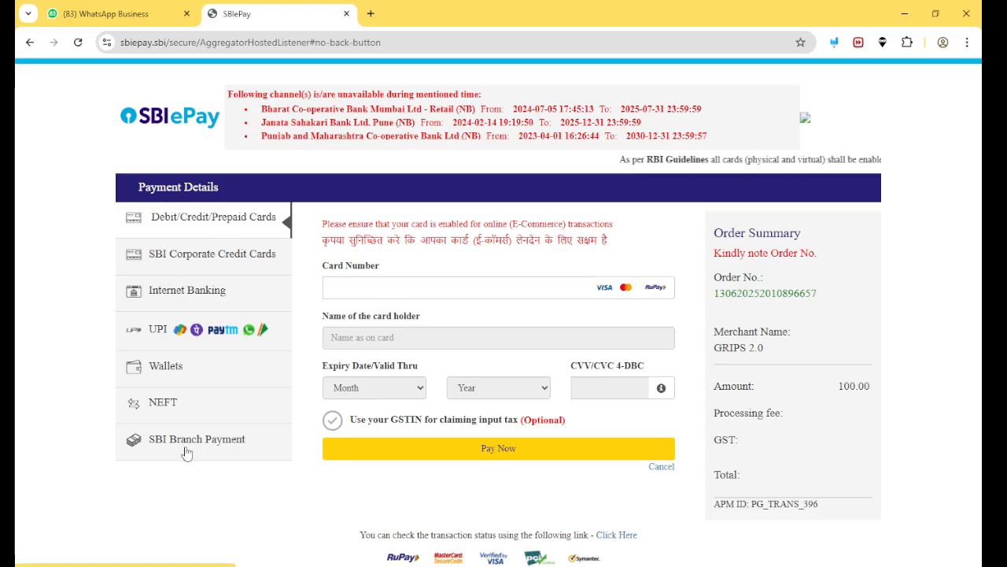
pyautogui.click(186, 337)
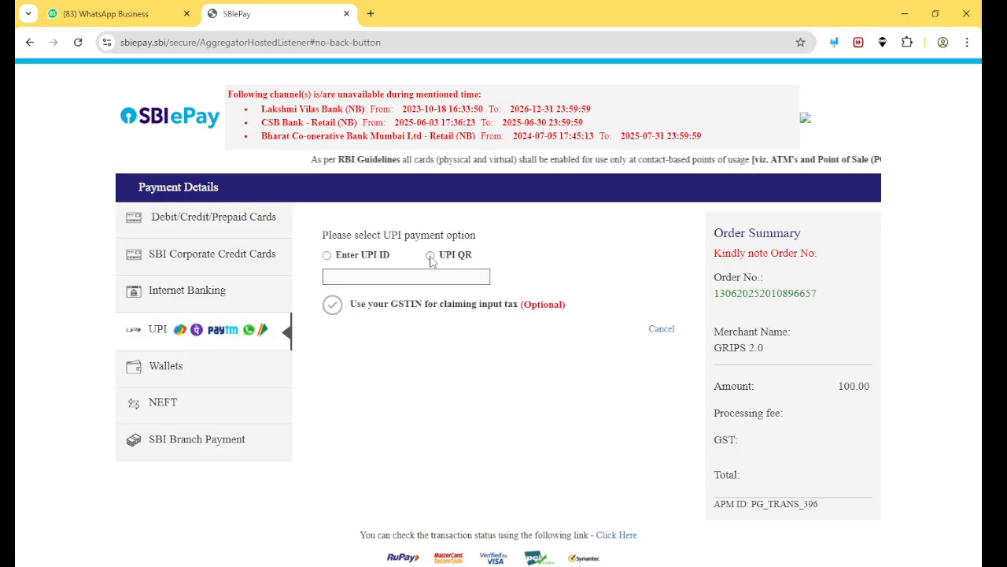
pyautogui.click(430, 256)
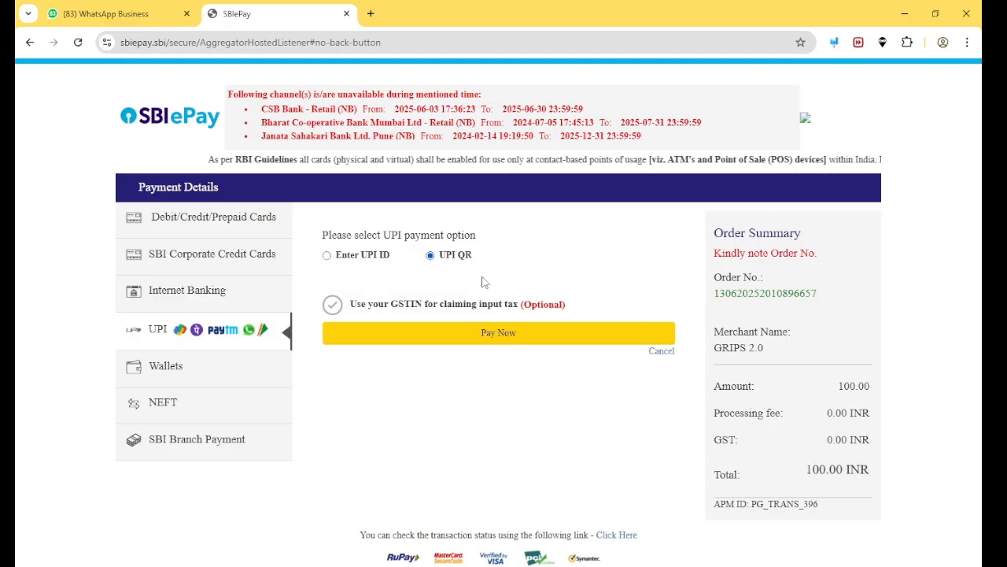
# Pay the ₹100 fee with the UPI QR option and download the payment challan.
pyautogui.click(490, 334)
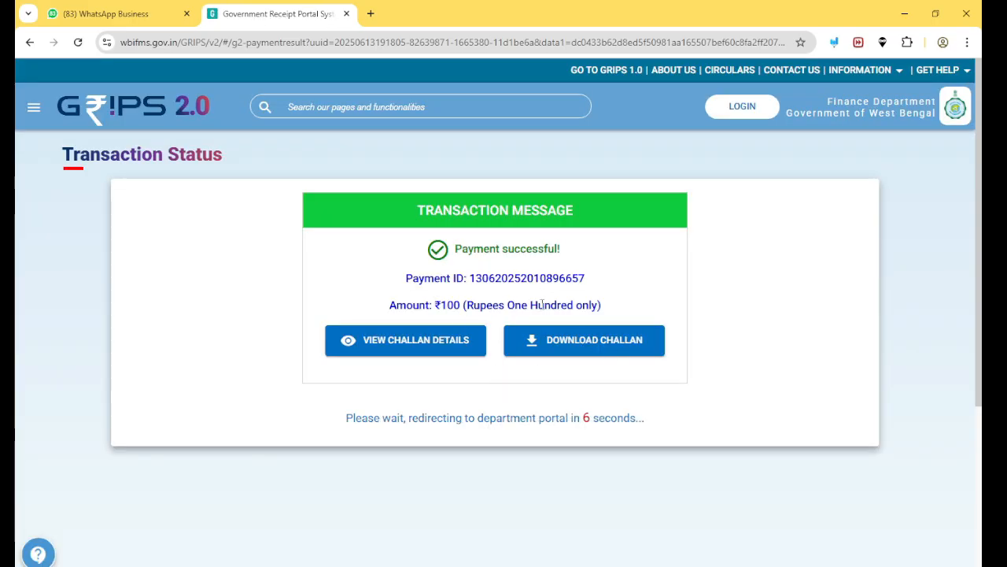
pyautogui.click(604, 344)
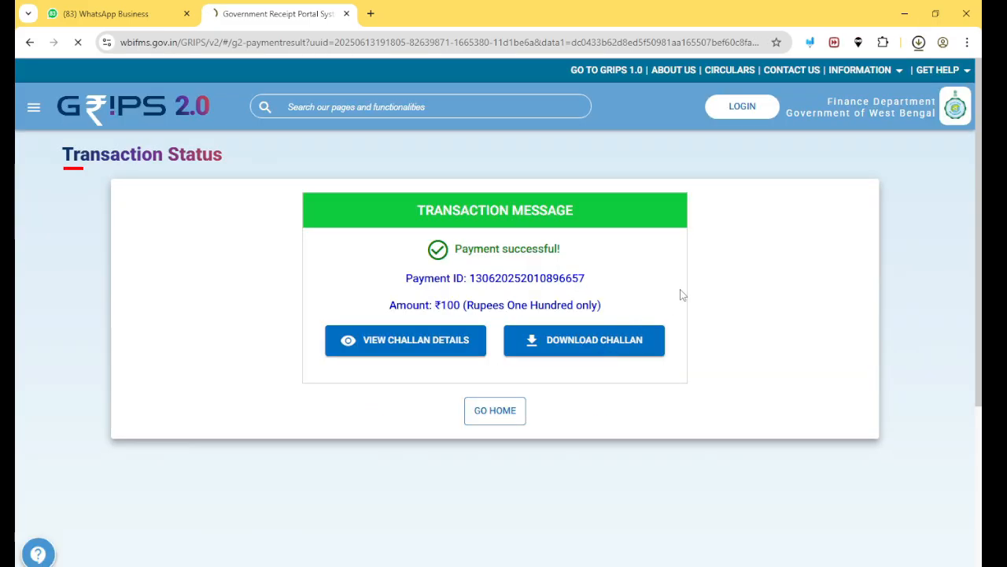
pyautogui.moveTo(899, 60)
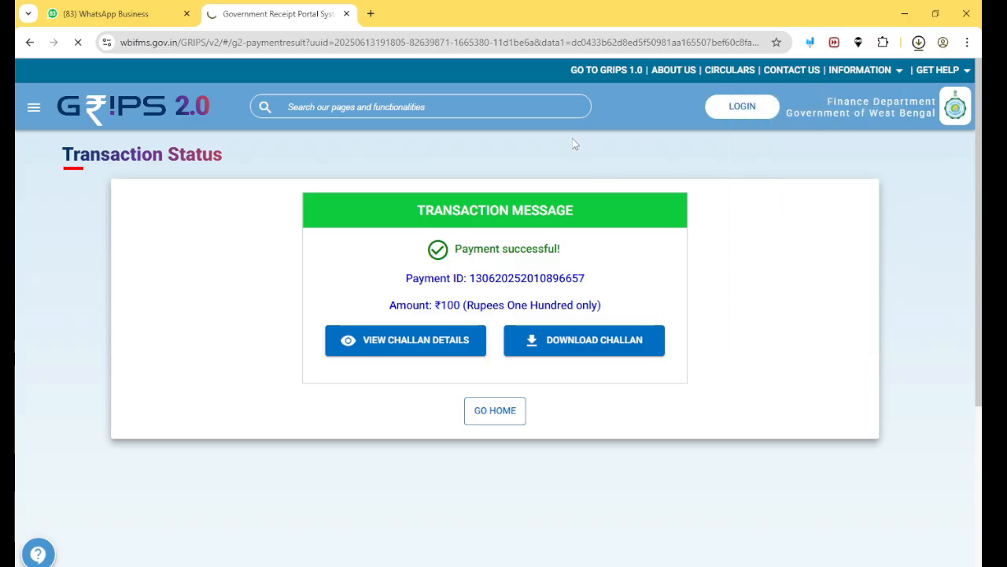
pyautogui.click(554, 346)
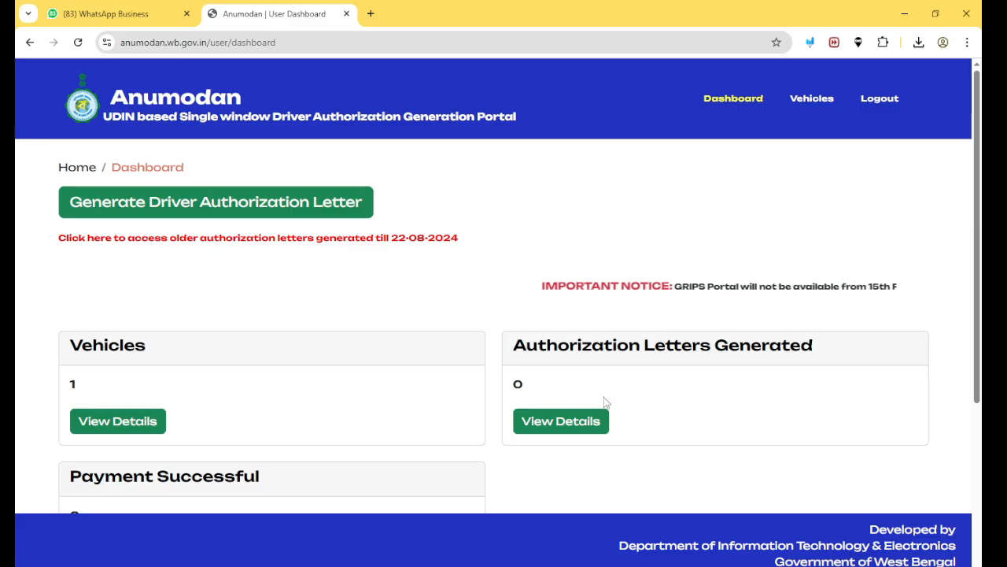
# Check the dashboard's authorization letter and payment sections and open the details of the registered vehicle.
pyautogui.scroll(-3, 508, 314)
pyautogui.scroll(3, 479, 343)
pyautogui.scroll(-1, 472, 344)
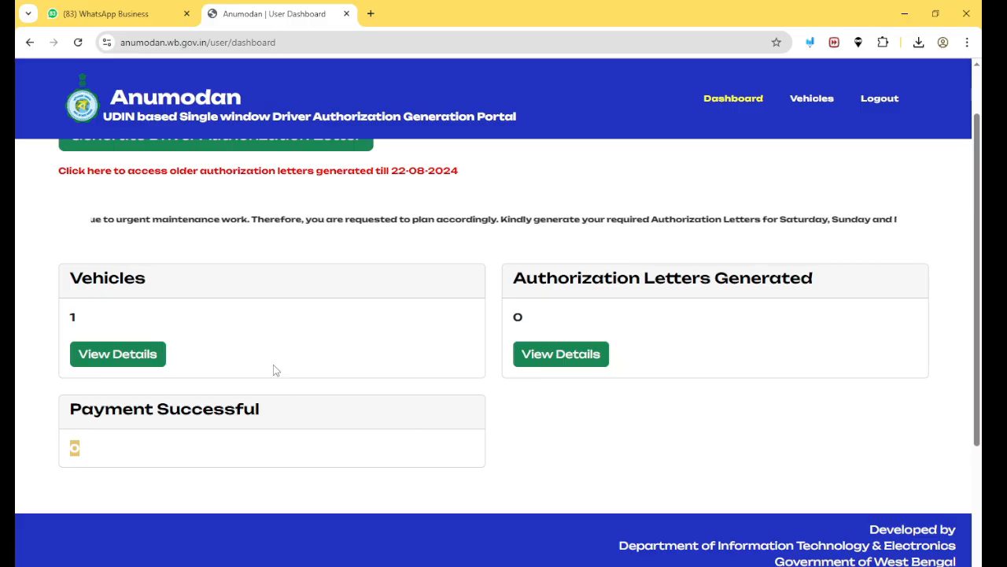
pyautogui.click(139, 360)
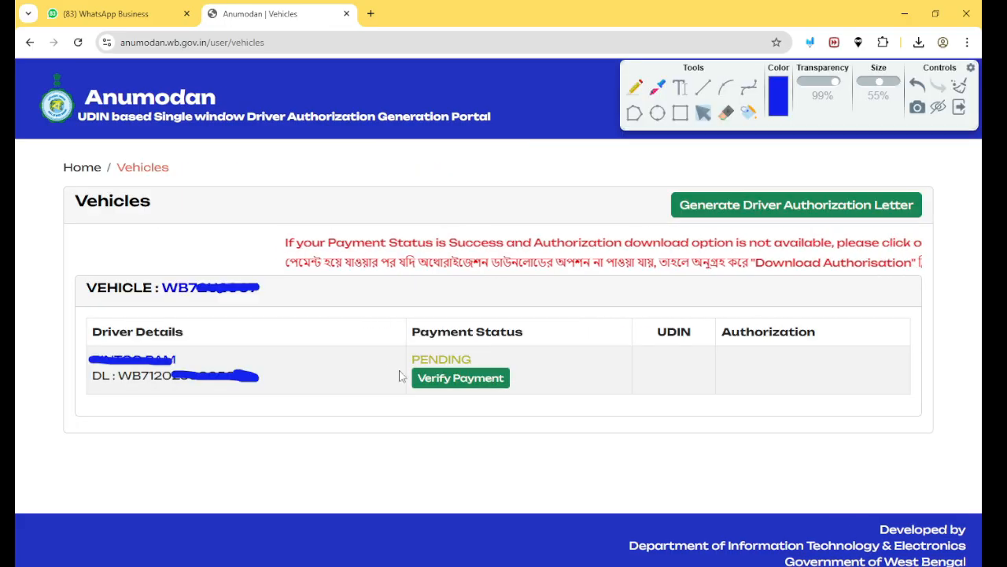
# Draw blue ticks beside the vehicle number and Payment Status, bracket the driver details, and underline the Payment Status heading.
pyautogui.click(635, 87)
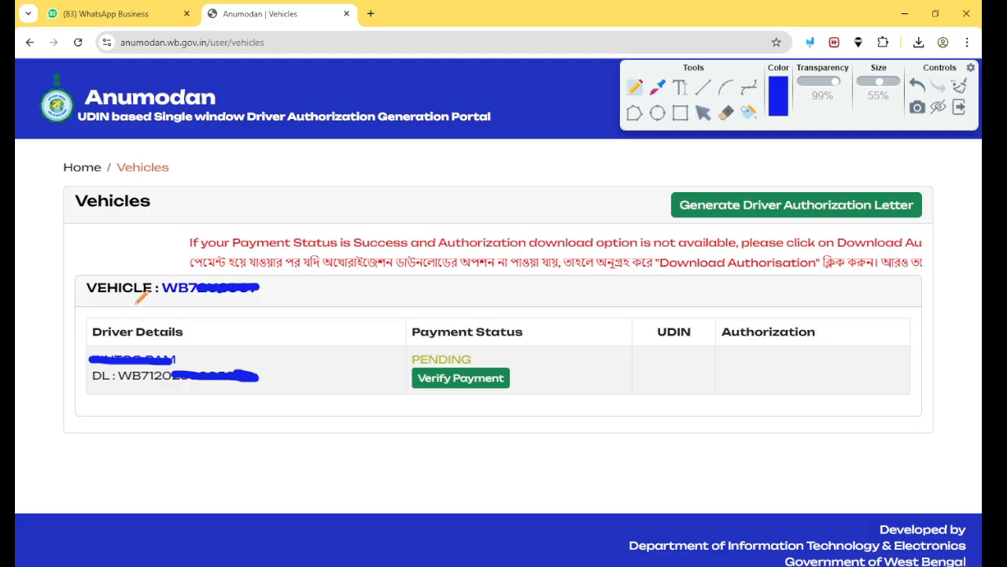
pyautogui.moveTo(264, 290); pyautogui.dragTo(301, 285)
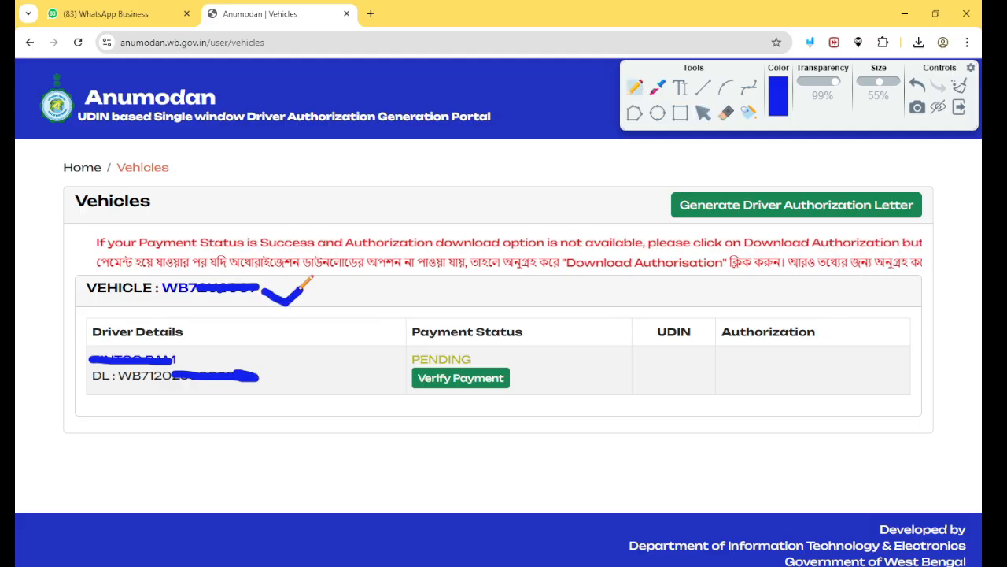
pyautogui.moveTo(214, 348)
pyautogui.mouseDown()
pyautogui.moveTo(244, 360)
pyautogui.moveTo(231, 401)
pyautogui.mouseUp()
pyautogui.moveTo(480, 335); pyautogui.dragTo(526, 334)
pyautogui.moveTo(543, 326); pyautogui.dragTo(565, 320)
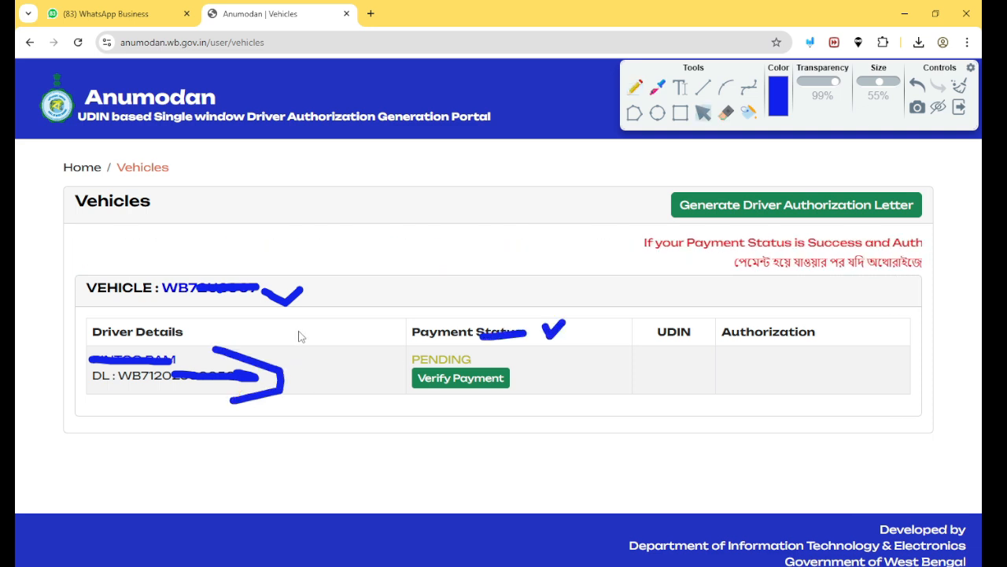
# Verify the pending payment using the Aadhaar number and OTP, and fetch the driver's authorisation.
pyautogui.click(485, 382)
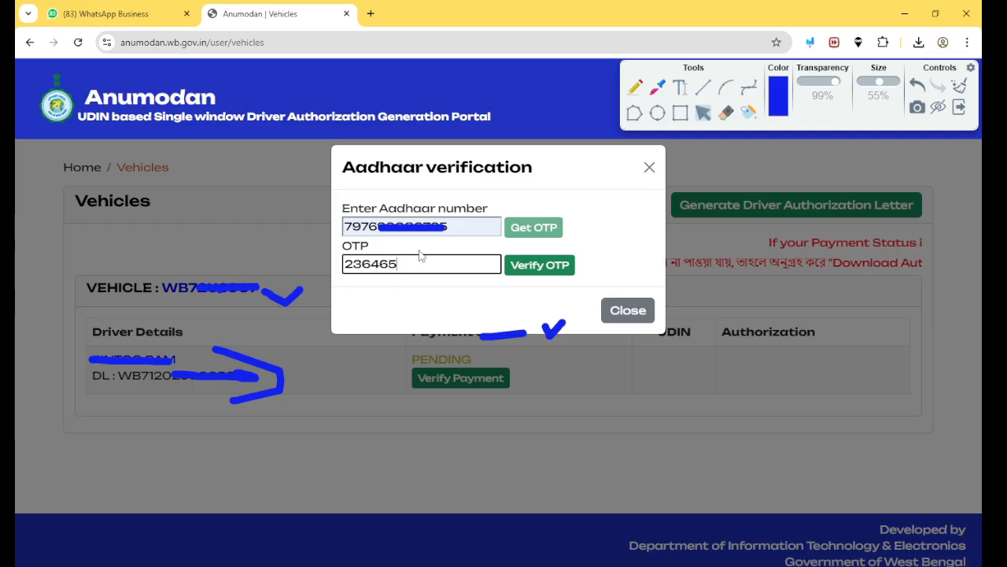
pyautogui.click(538, 266)
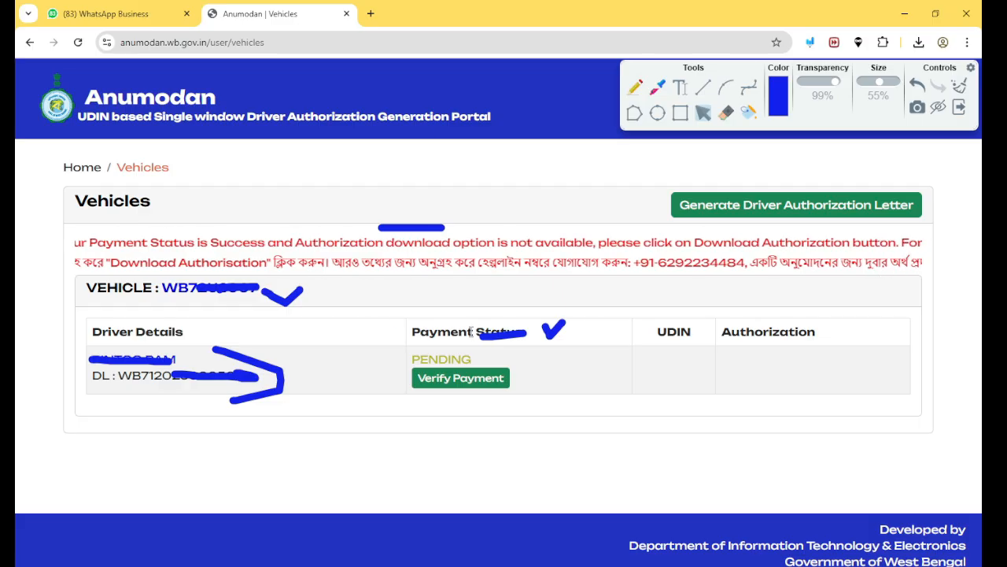
pyautogui.click(460, 378)
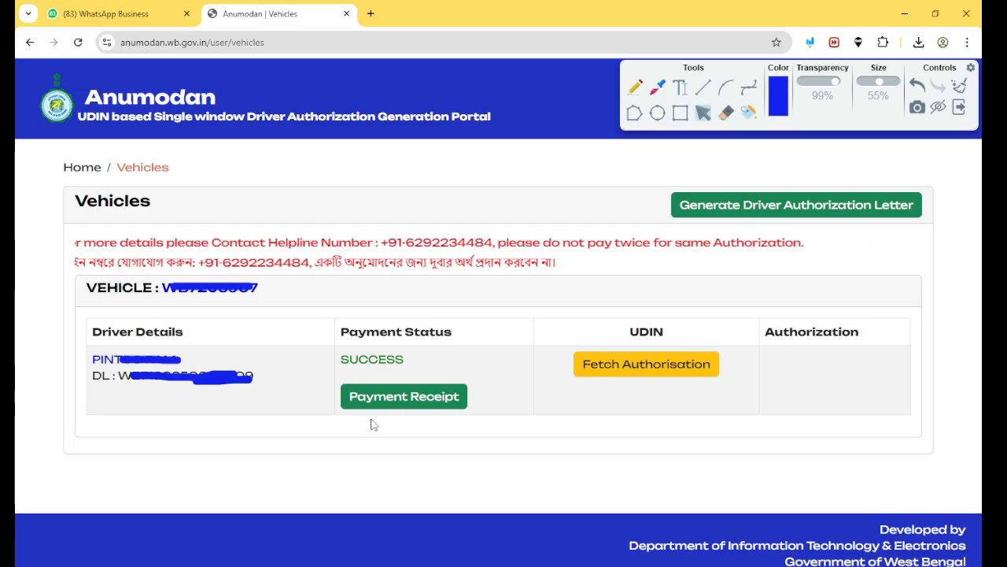
pyautogui.click(652, 371)
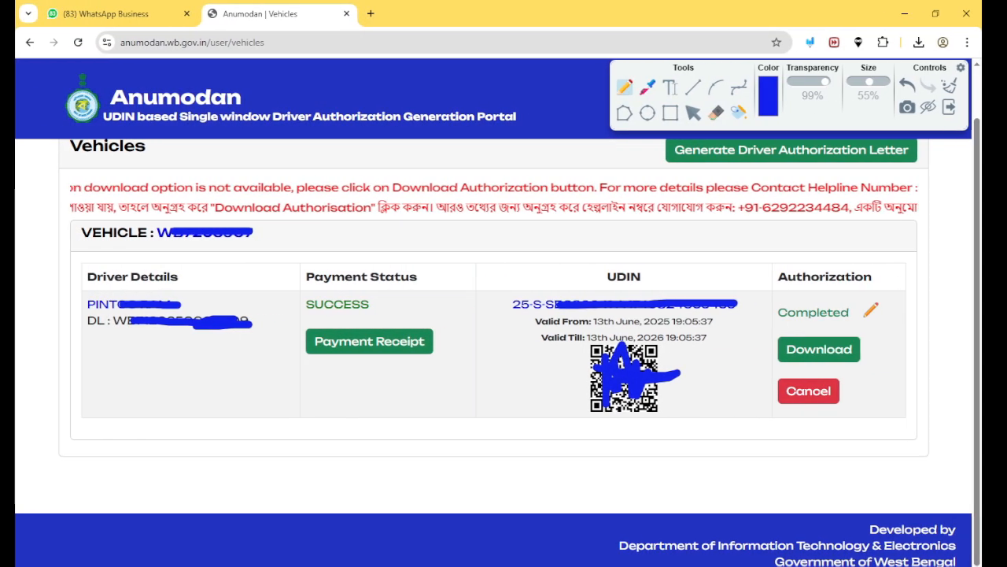
# Mark the Authorization heading with a blue underline and the Download option with a tick, and download the authorization letter.
pyautogui.moveTo(793, 293); pyautogui.dragTo(872, 293)
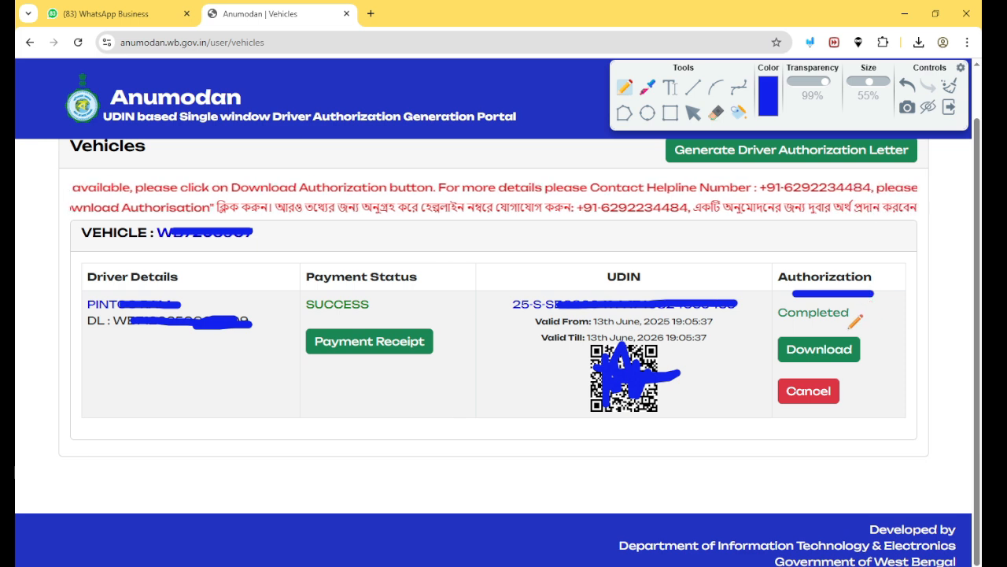
pyautogui.moveTo(861, 339)
pyautogui.mouseDown()
pyautogui.moveTo(873, 356)
pyautogui.moveTo(897, 330)
pyautogui.mouseUp()
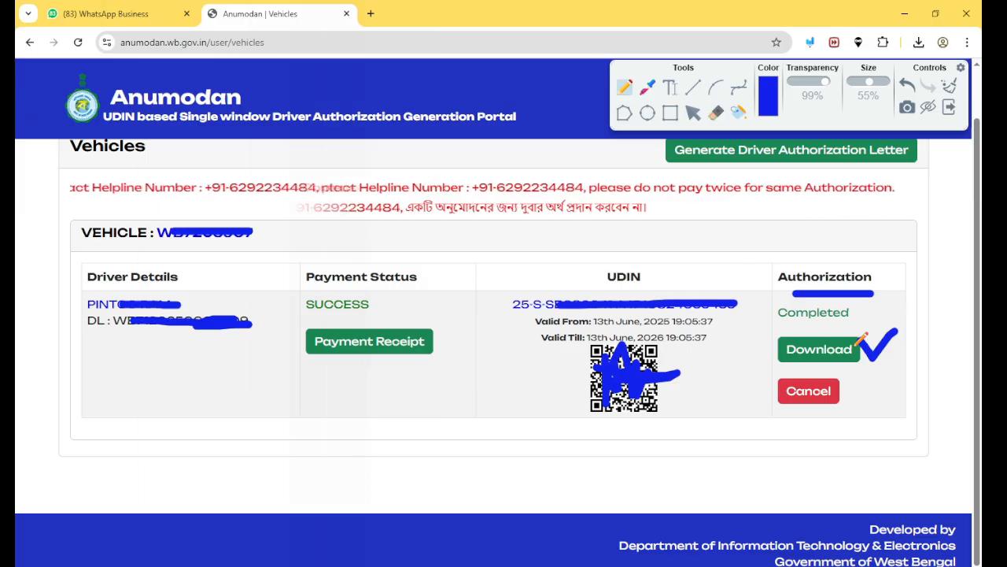
pyautogui.click(694, 114)
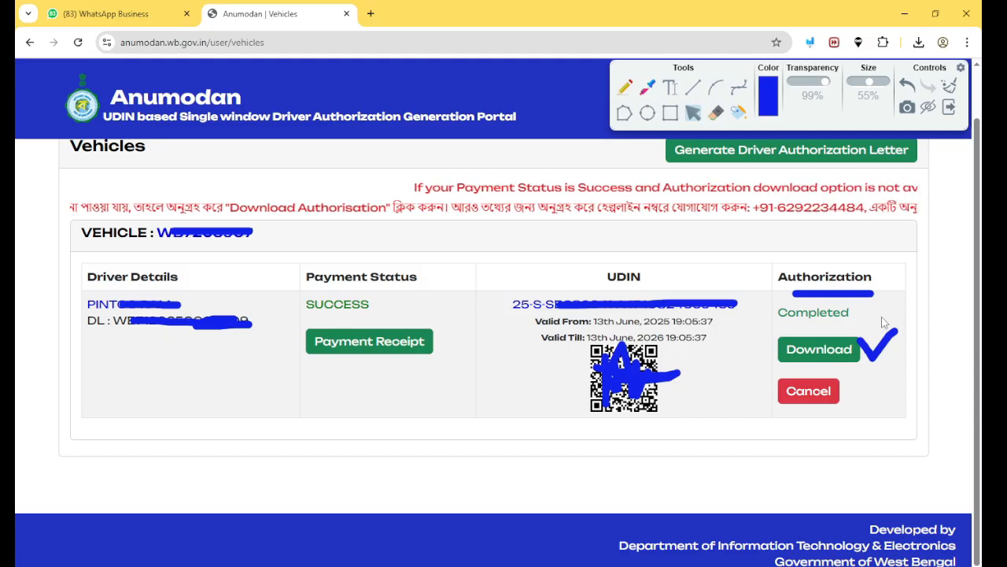
pyautogui.click(838, 358)
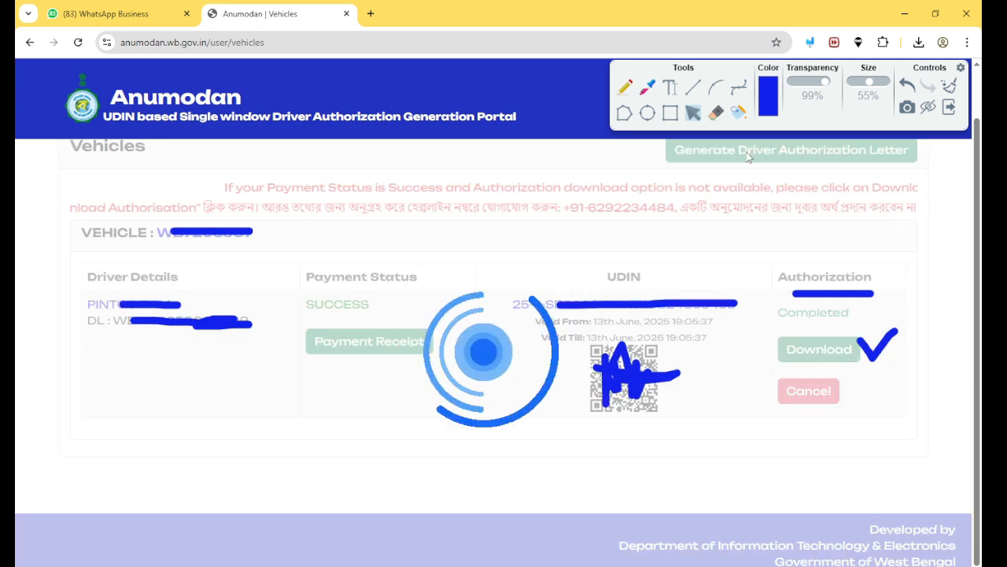